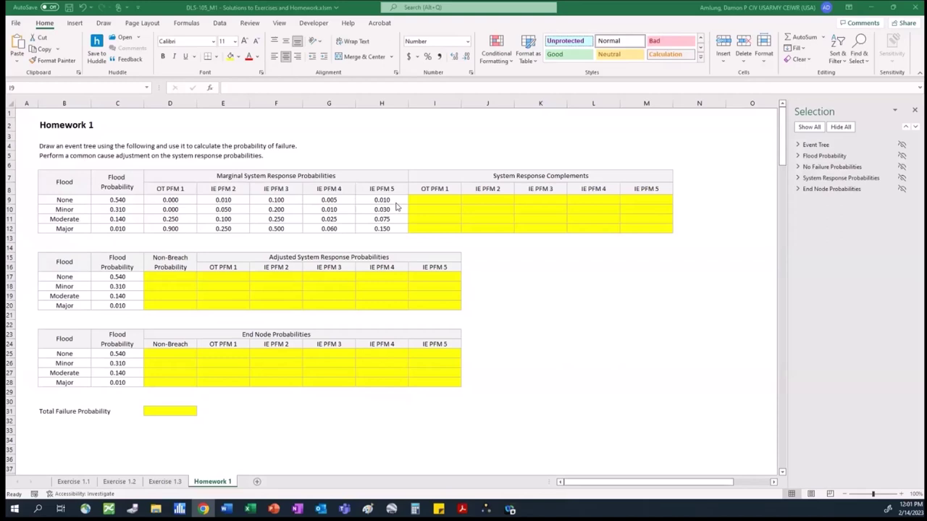
- Show the Event Tree diagram and scroll through its No, Minor, Moderate and Major Flood branches
left_click(904, 147)
left_click(904, 146)
scroll(636, 244, "down", 8)
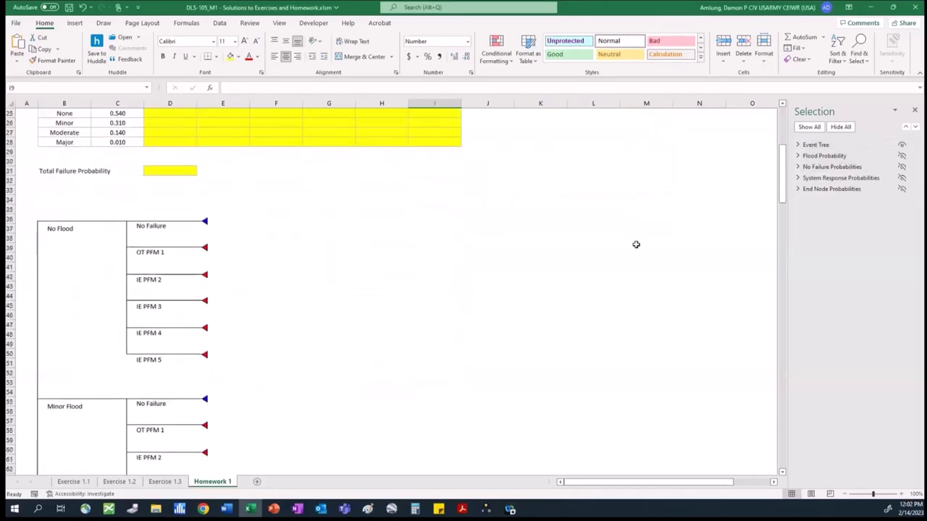
scroll(636, 245, "down", 1)
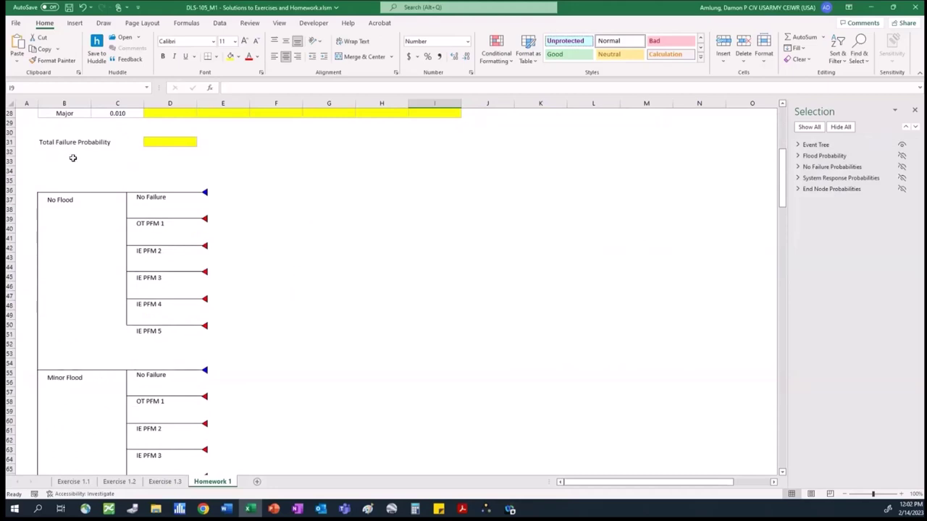
scroll(81, 197, "down", 1)
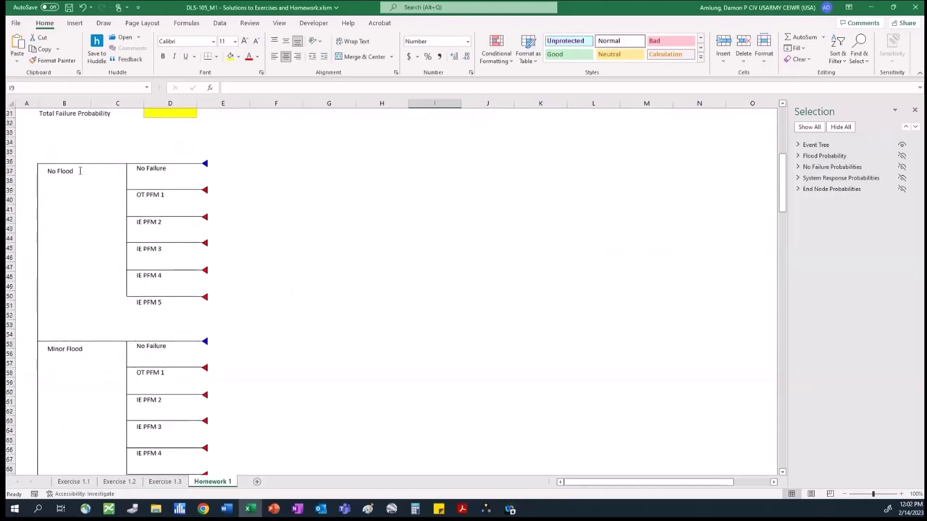
scroll(78, 182, "up", 1)
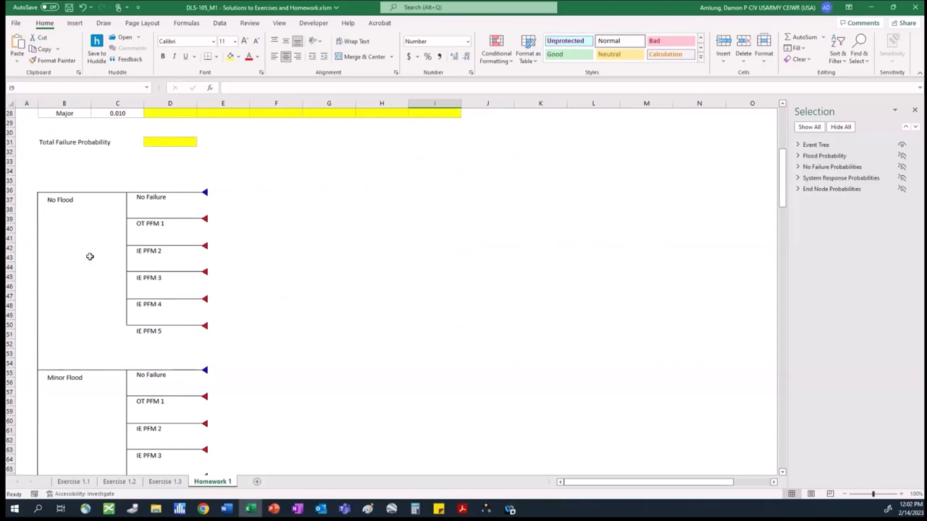
scroll(89, 256, "down", 4)
scroll(113, 272, "down", 6)
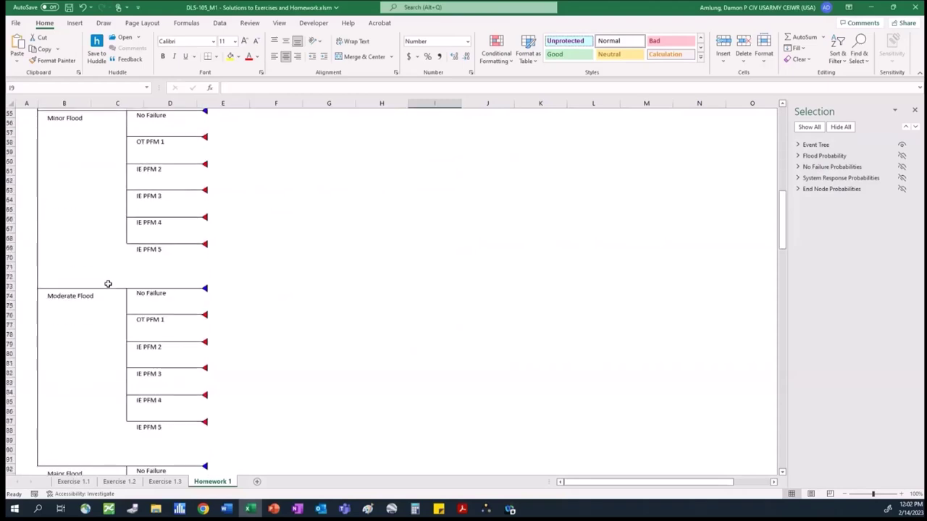
scroll(108, 263, "down", 4)
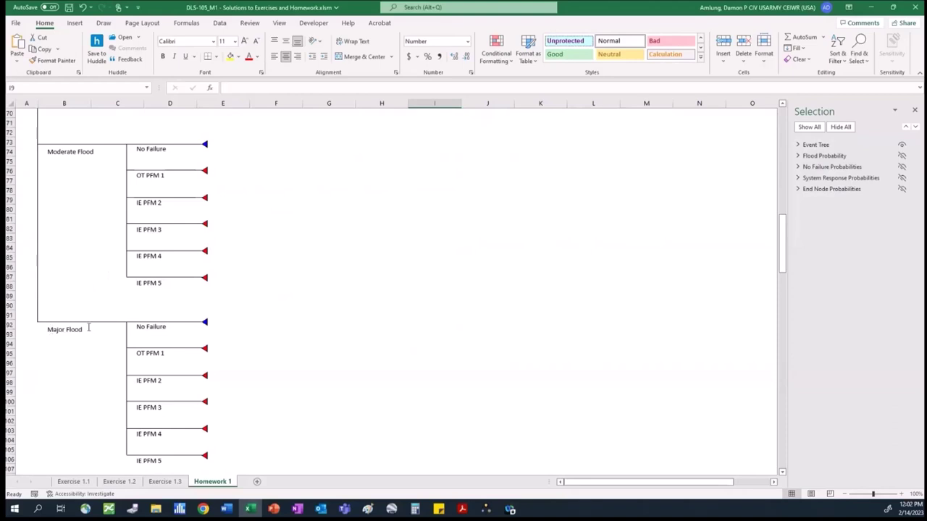
scroll(88, 328, "up", 20)
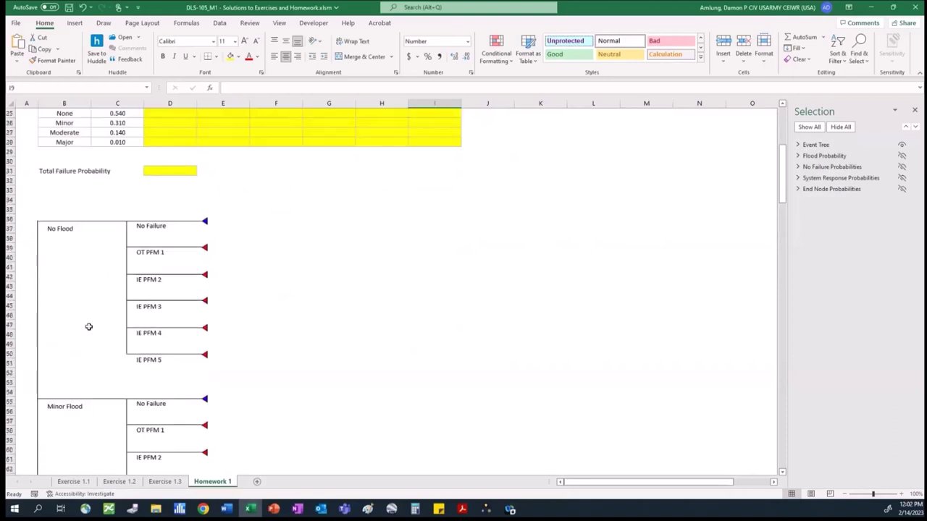
scroll(87, 318, "down", 4)
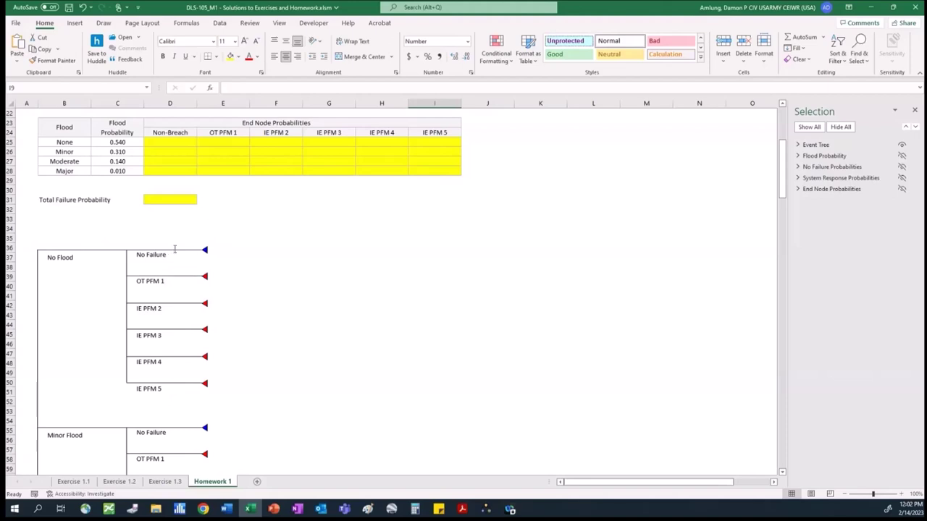
scroll(174, 249, "down", 1)
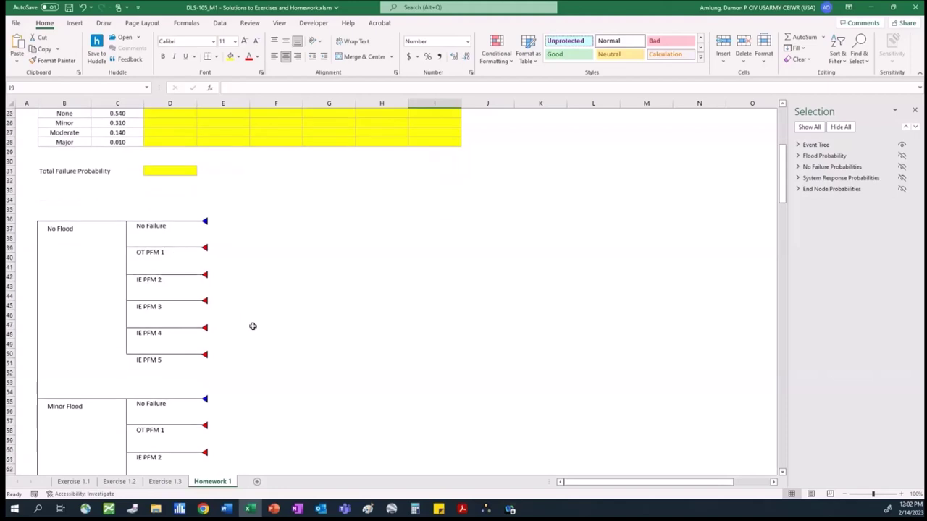
scroll(253, 325, "up", 8)
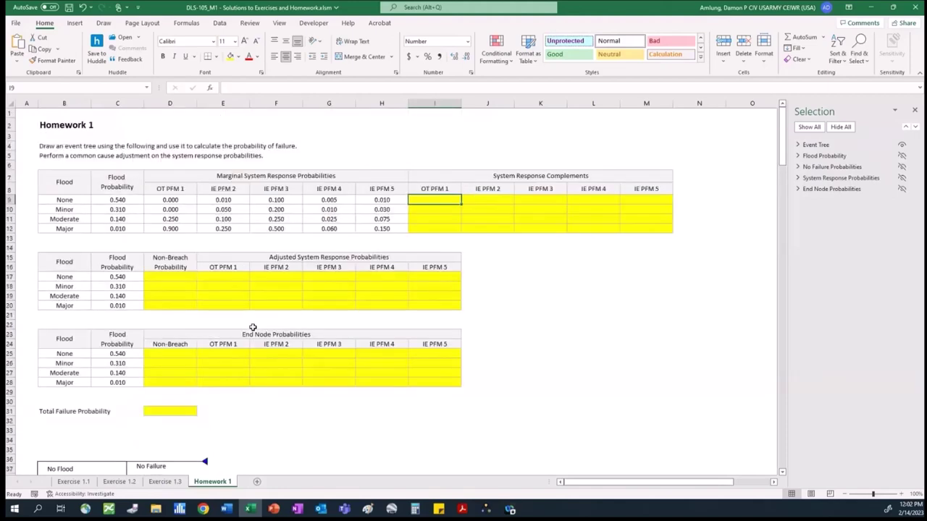
scroll(405, 331, "down", 1)
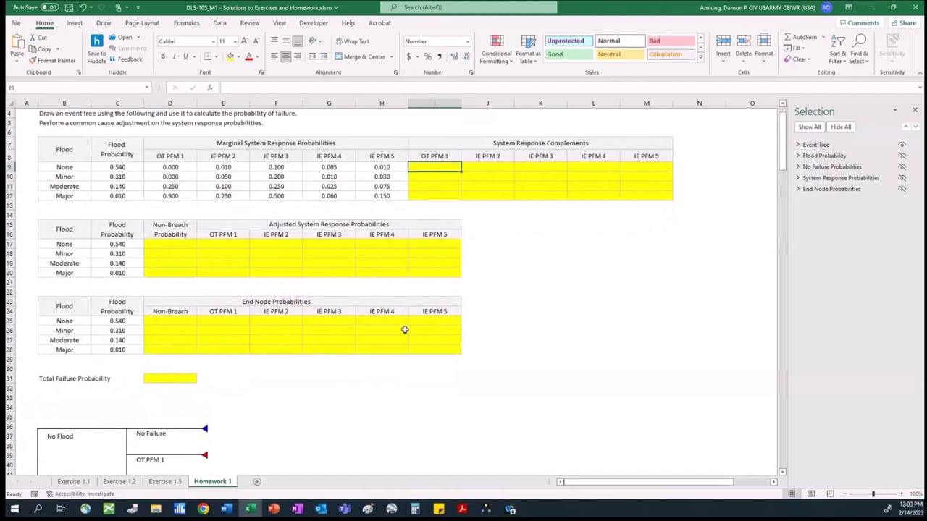
scroll(405, 330, "down", 1)
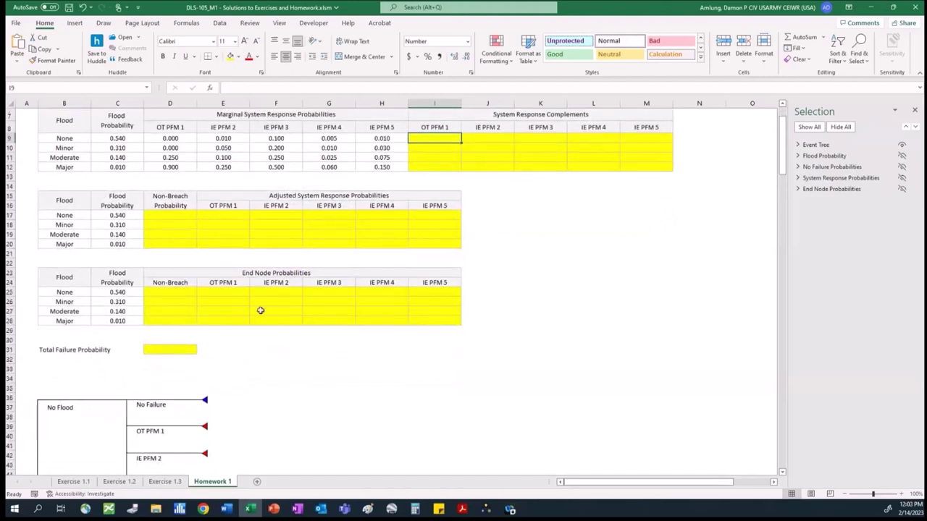
- Show the Flood Probability labels 0.540, 0.310, 0.140 and 0.010 on the tree branches and review them
left_click(902, 156)
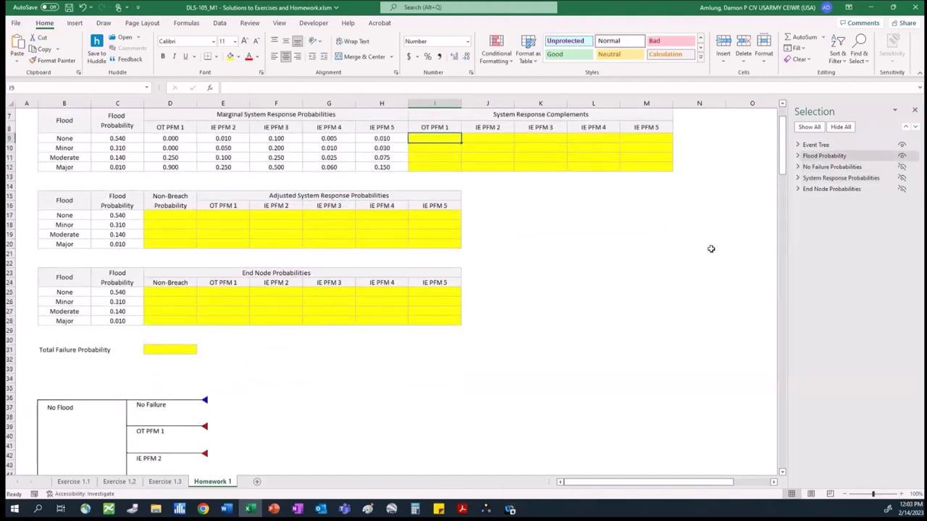
scroll(77, 325, "down", 5)
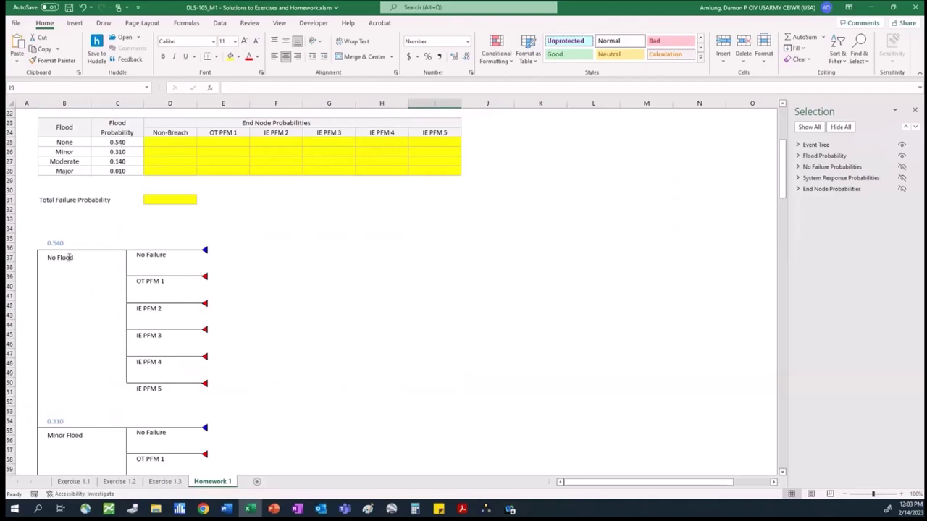
scroll(75, 295, "down", 1)
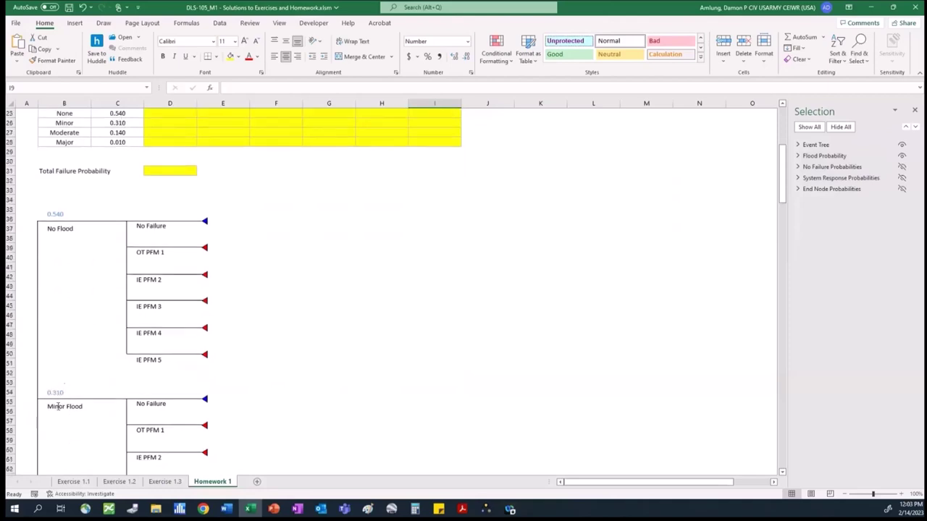
scroll(58, 407, "down", 5)
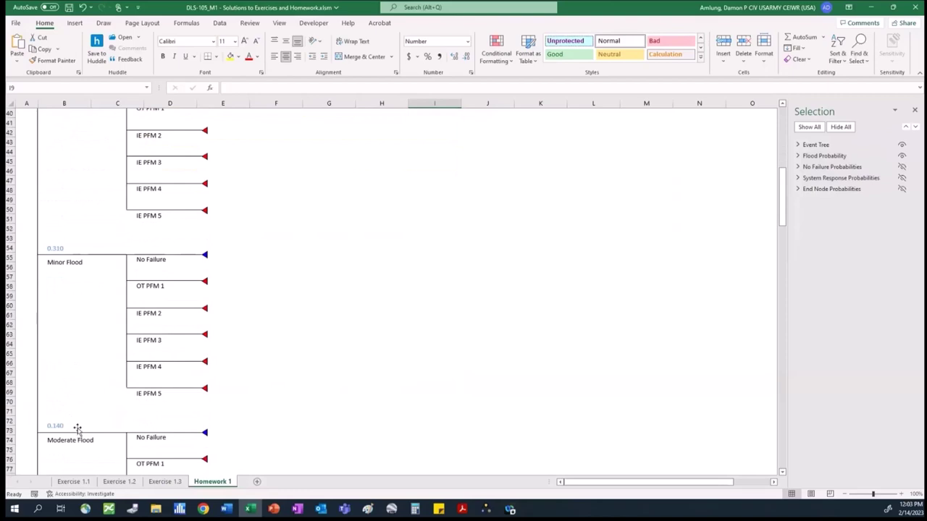
scroll(76, 427, "down", 8)
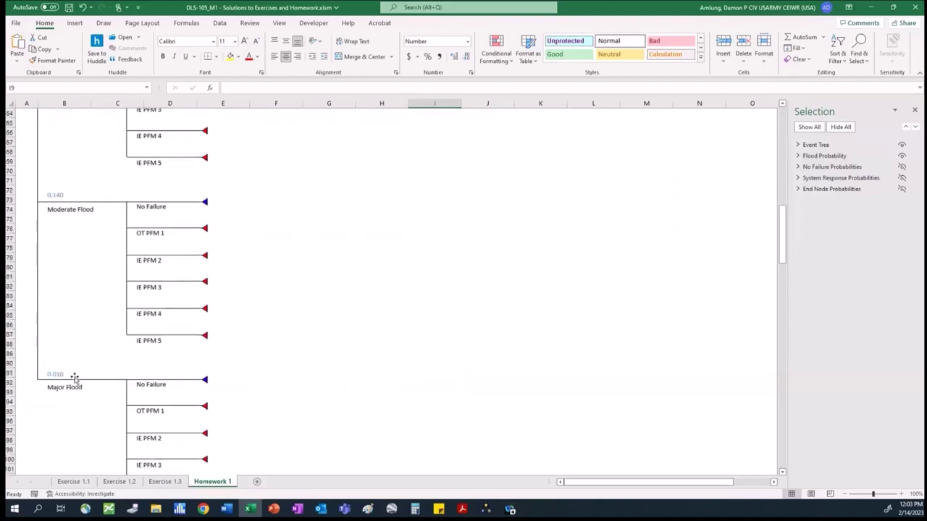
scroll(75, 377, "up", 20)
scroll(81, 374, "down", 3)
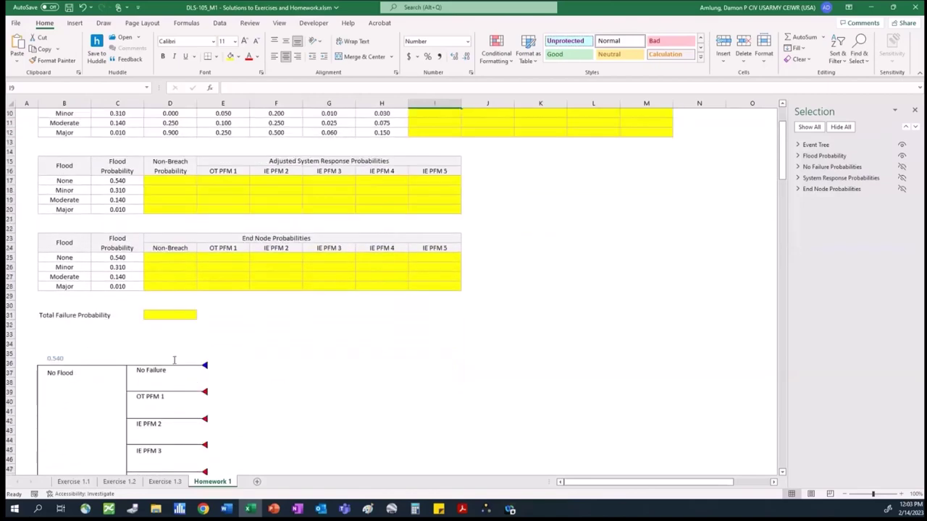
scroll(174, 359, "down", 3)
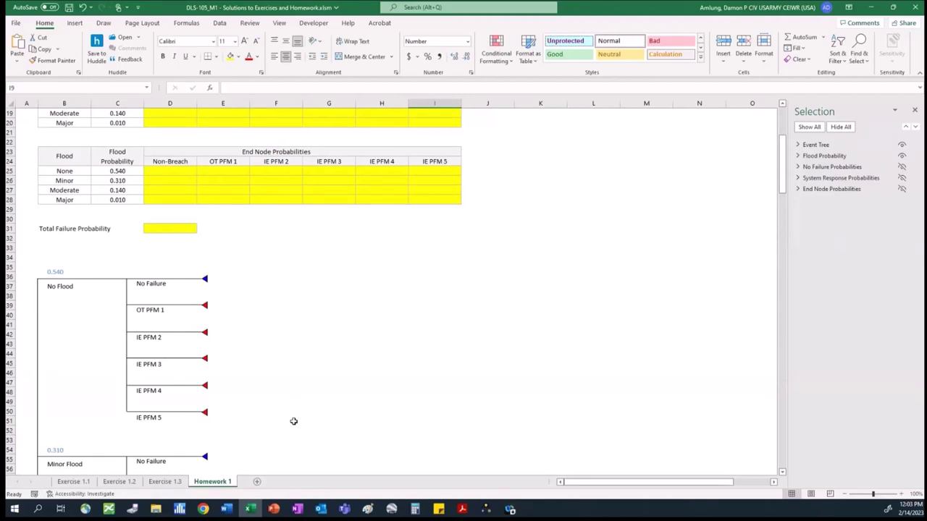
scroll(293, 421, "up", 6)
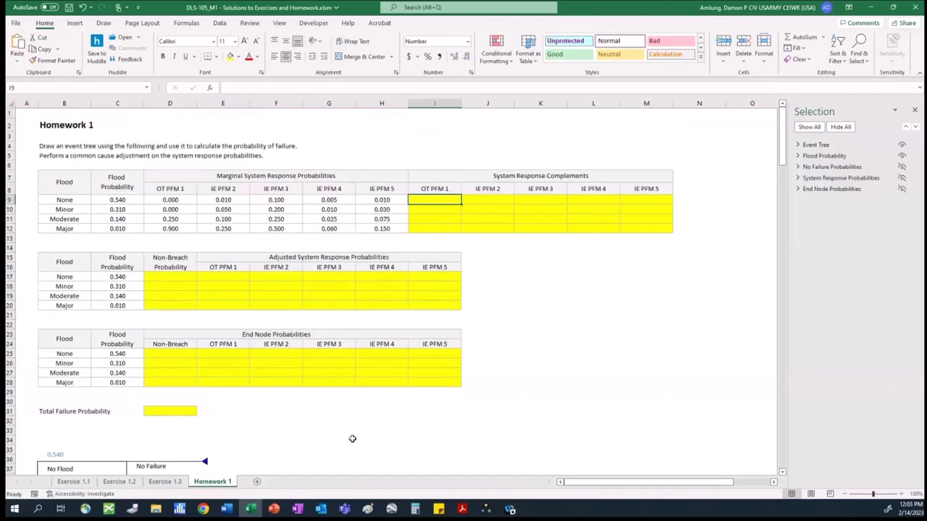
- Enter =1-D9 in cell I9 so the None OT PFM 1 complement shows 1.000
mouse_move(472, 507)
type("=1-")
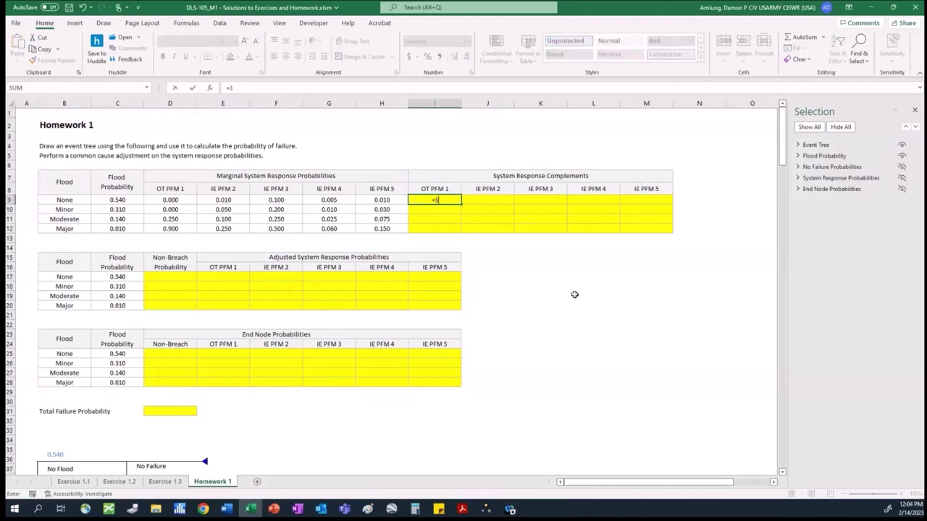
left_click(186, 200)
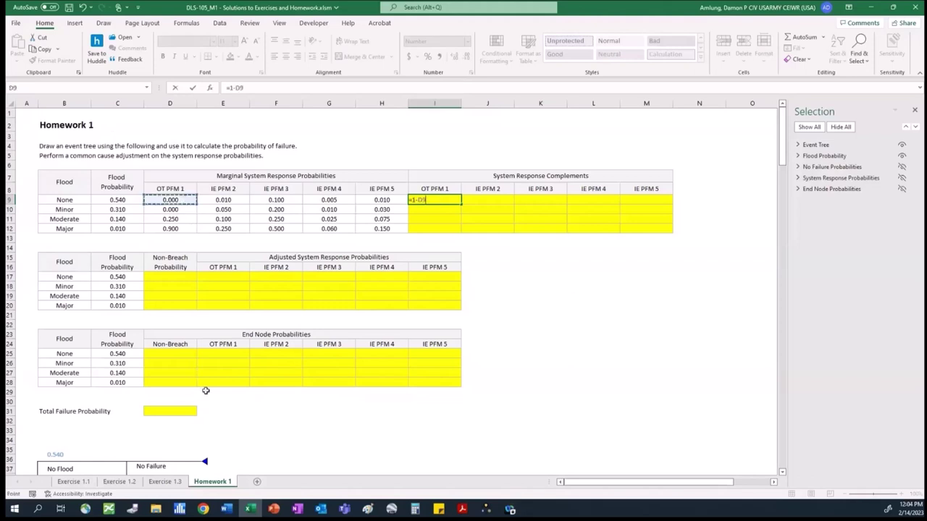
key("Return")
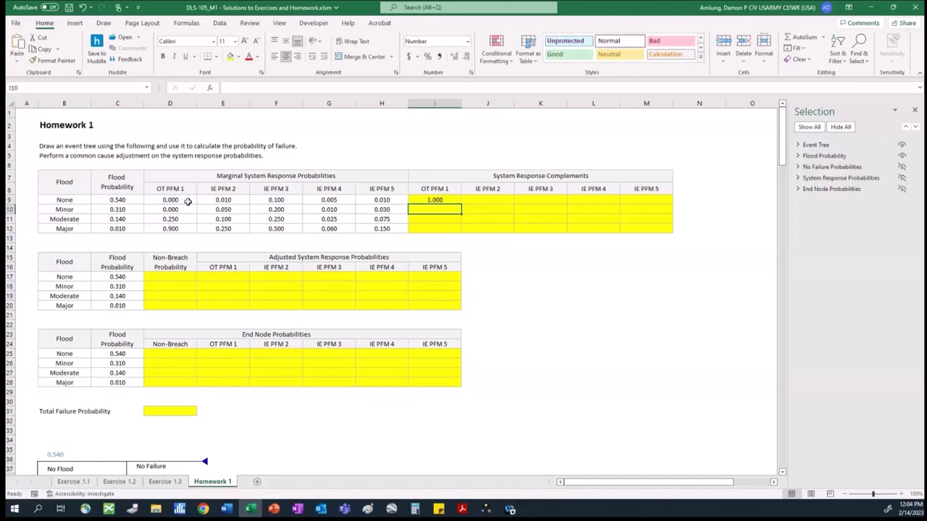
left_click(454, 200)
- Fill the I9 complement formula down to I12 and across to column M
left_click_drag(462, 207, 658, 236)
left_click(660, 325)
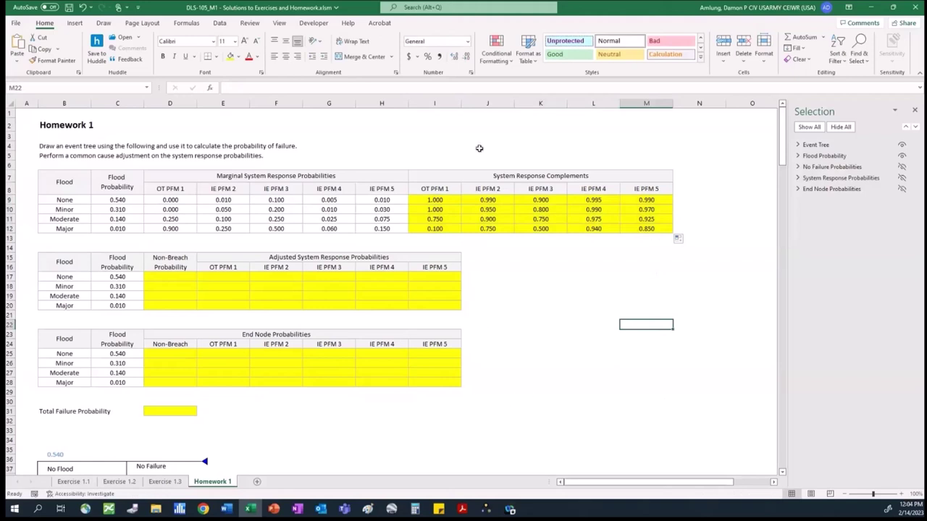
left_click(450, 201)
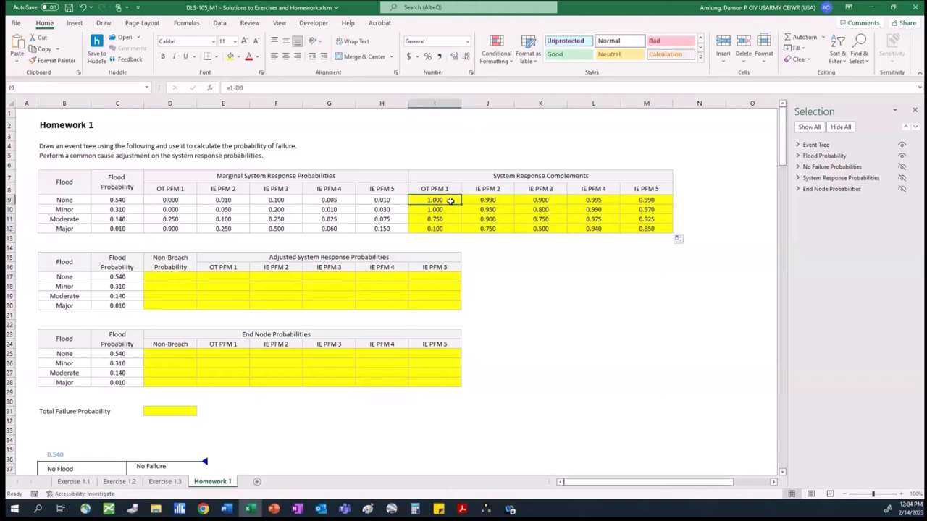
- Set cell L11 to =1-G11, giving the Moderate IE PFM 4 complement 0.975
left_click(594, 219)
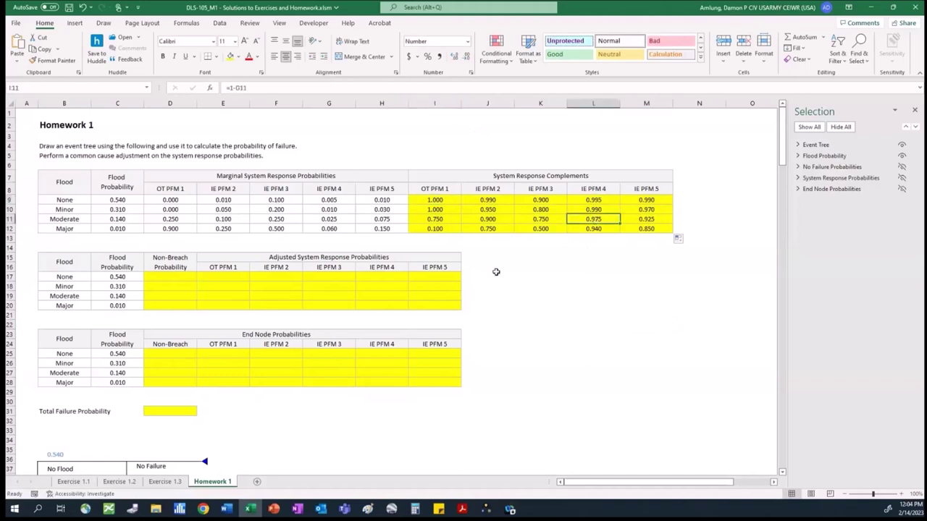
type("=1-")
left_click(333, 219)
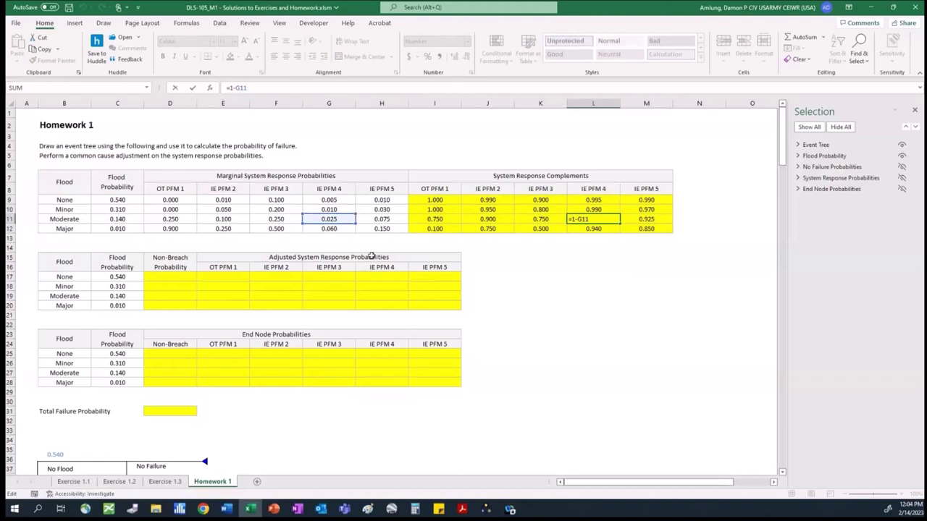
key("Return")
left_click(595, 220)
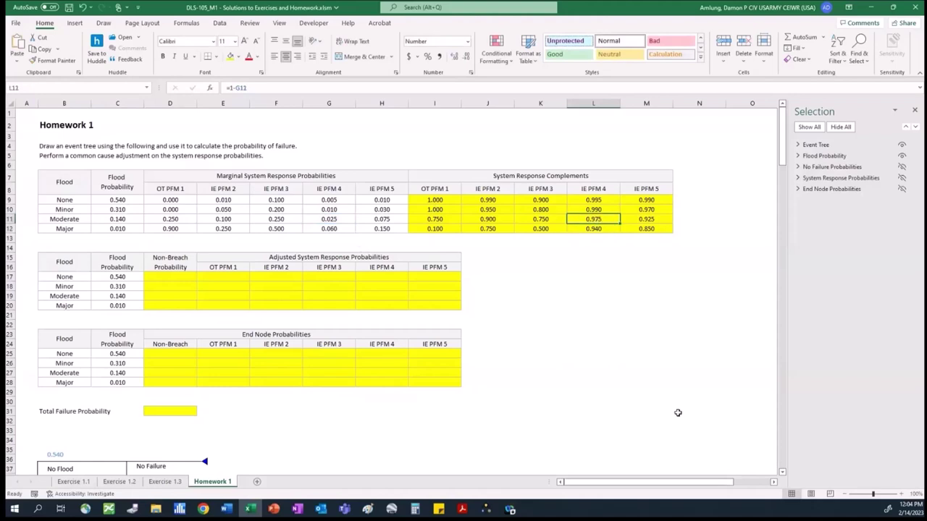